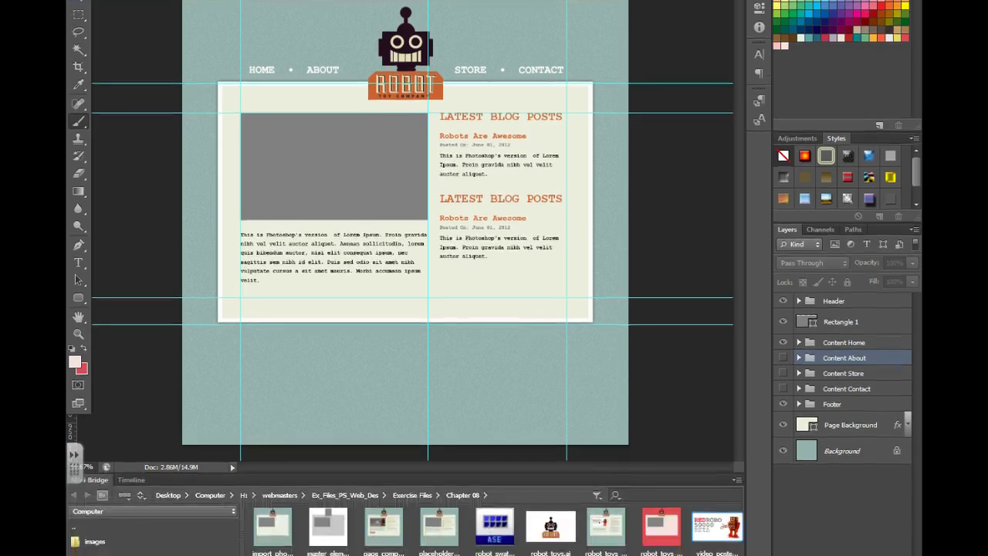
Step: Place the video_poster image from Mini Bridge into the Photoshop mockup
{"action": "right_click", "coordinate": [710, 527]}
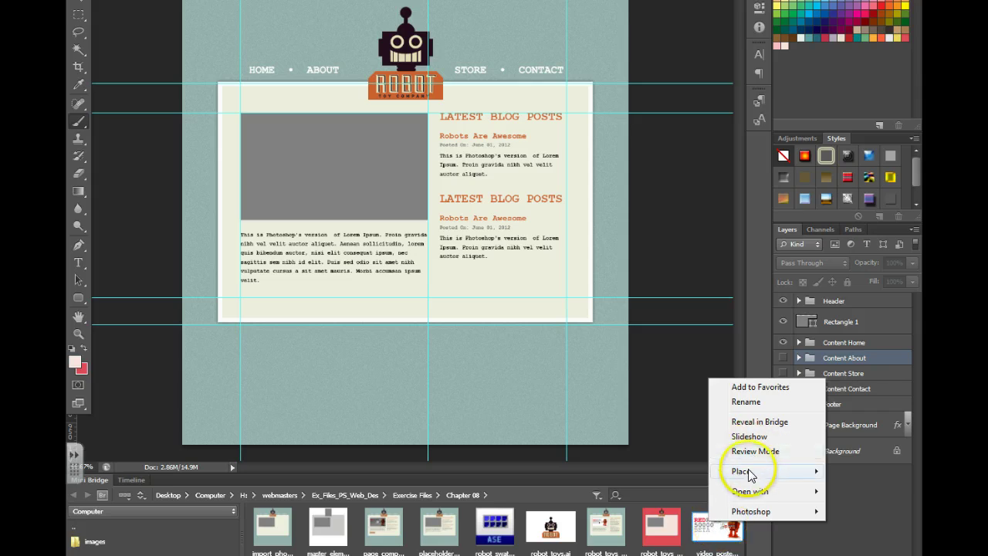
{"action": "mouse_move", "coordinate": [744, 474]}
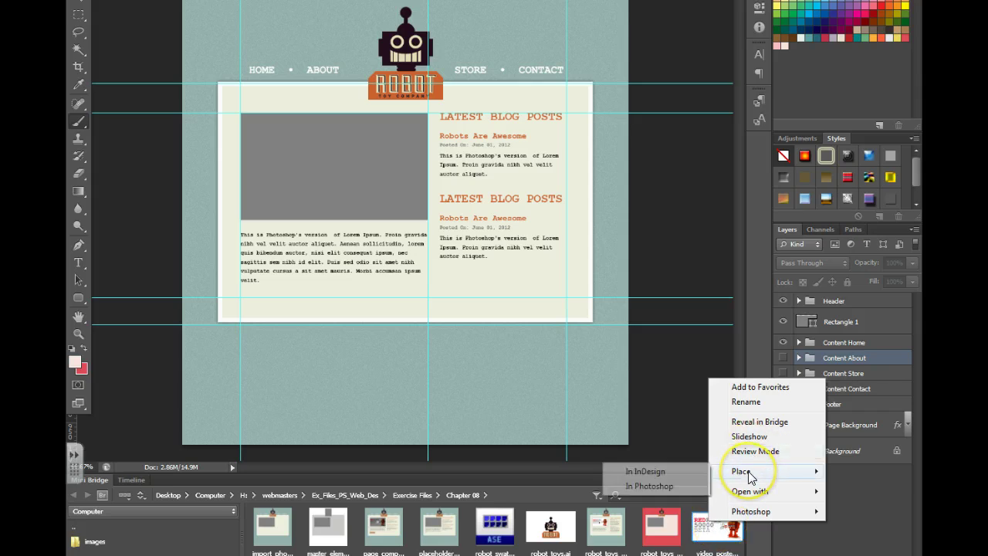
{"action": "left_click", "coordinate": [665, 486]}
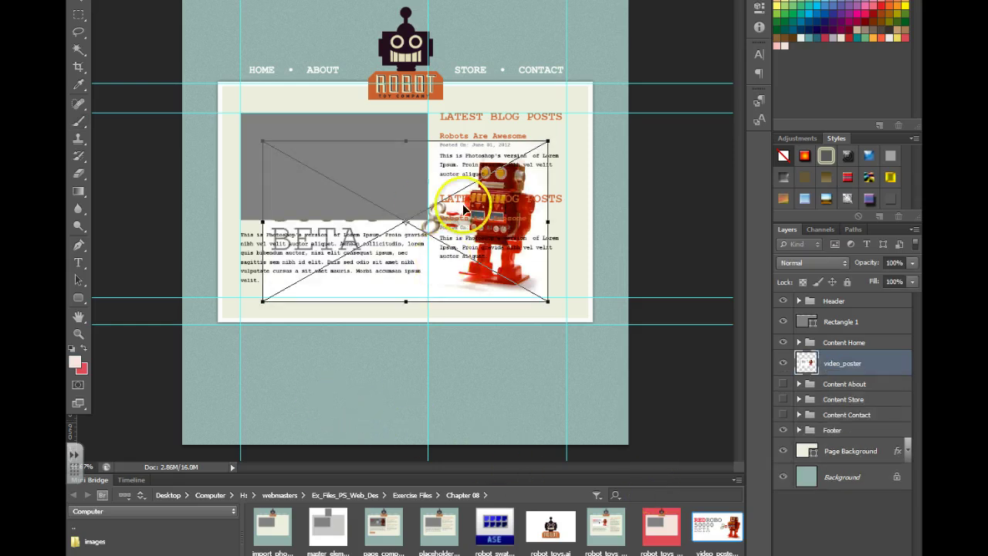
Step: Move and scale the poster into the media area, commit it, and delete Rectangle 1
{"action": "left_click_drag", "start_coordinate": [479, 228], "coordinate": [461, 203]}
{"action": "left_click_drag", "start_coordinate": [530, 286], "coordinate": [428, 217]}
{"action": "left_click_drag", "start_coordinate": [324, 214], "coordinate": [332, 219]}
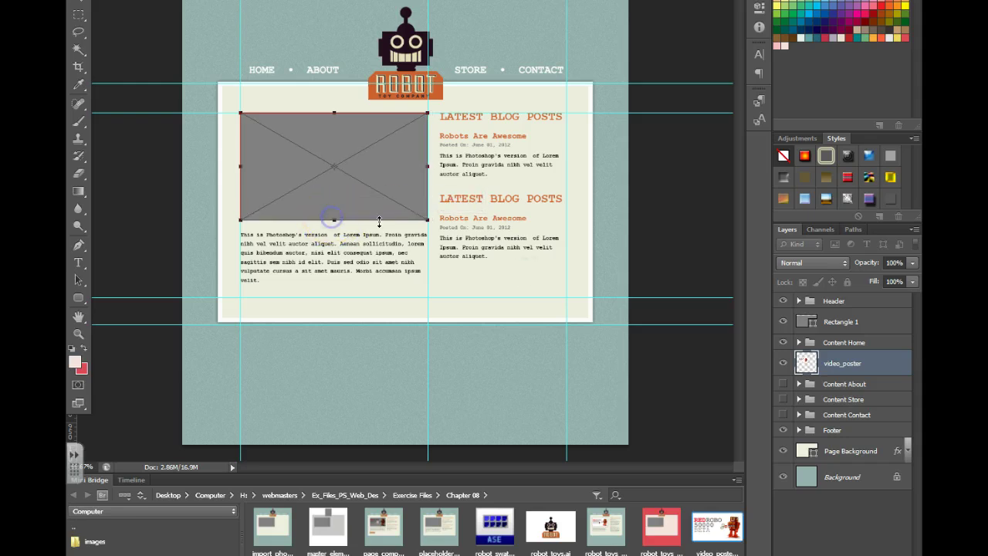
{"action": "left_click", "coordinate": [854, 323]}
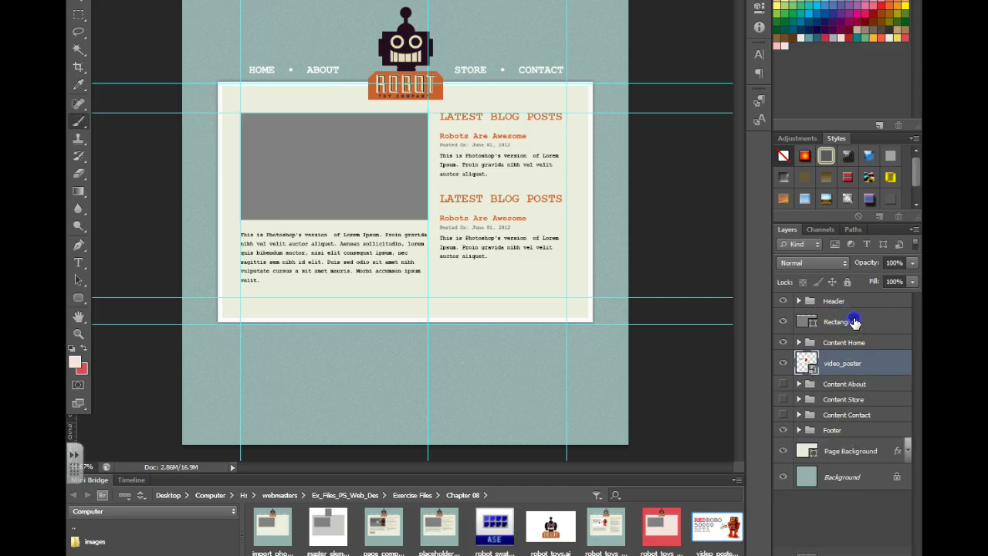
{"action": "left_click_drag", "start_coordinate": [854, 323], "coordinate": [853, 378]}
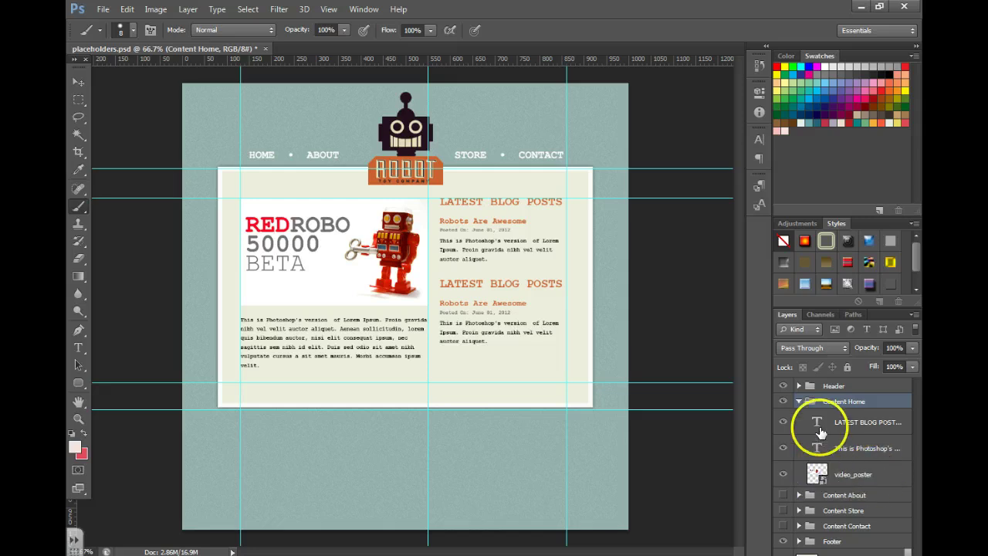
Step: Open the video_poster smart object's contents as the separate video_poster.jpg document
{"action": "left_click", "coordinate": [887, 478]}
{"action": "double_click", "coordinate": [887, 478]}
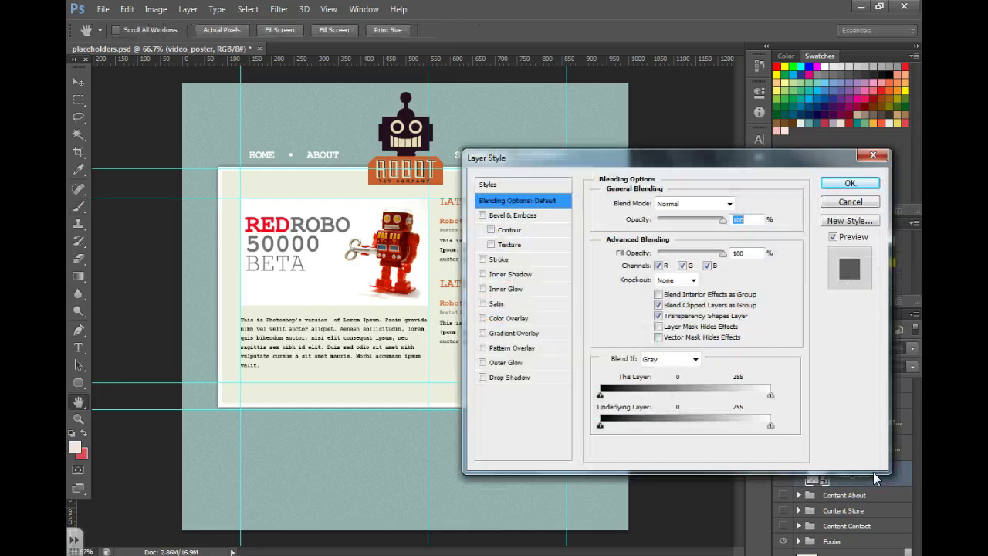
{"action": "left_click", "coordinate": [848, 188]}
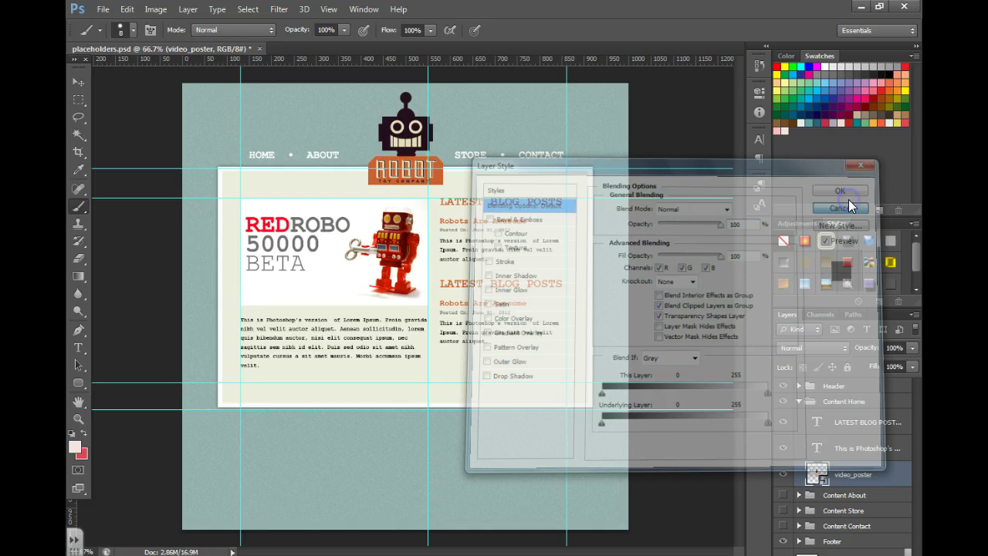
{"action": "double_click", "coordinate": [820, 476]}
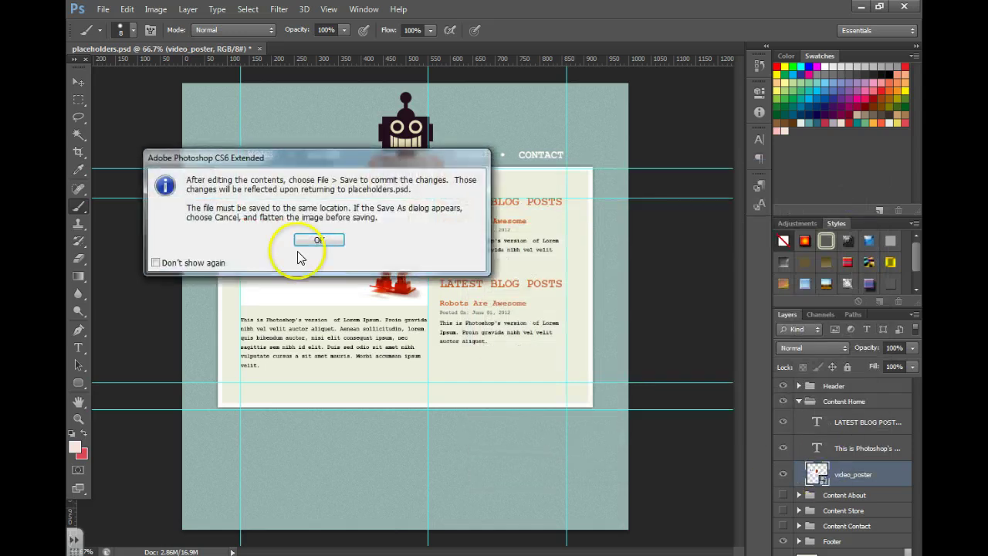
{"action": "left_click", "coordinate": [320, 240]}
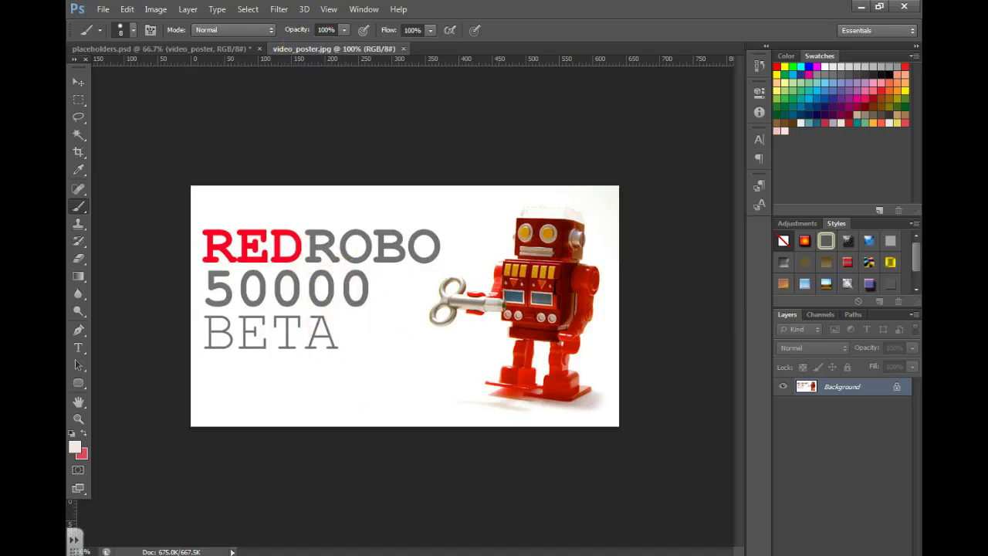
Step: Duplicate the Background layer and fill the original Background with black
{"action": "key", "text": "ctrl+j"}
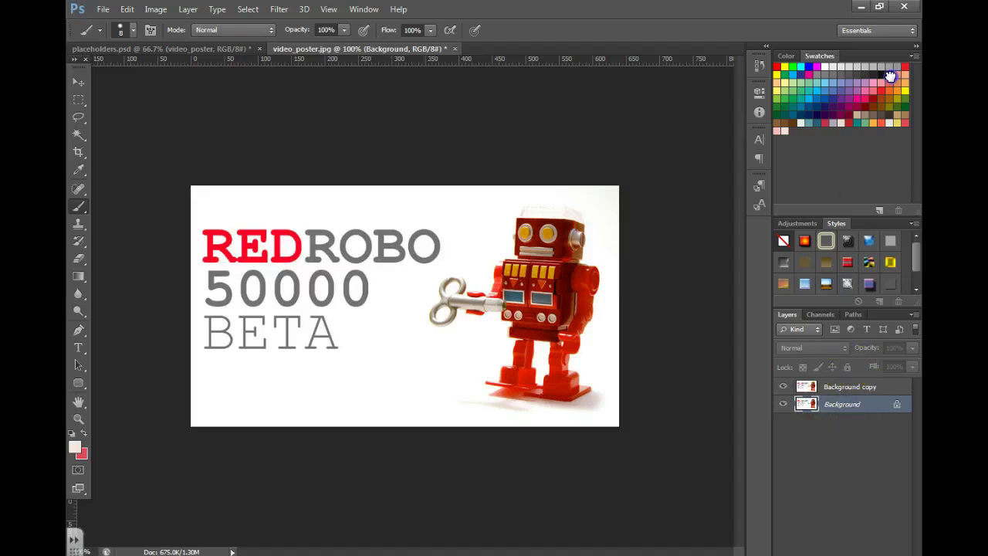
{"action": "left_click", "coordinate": [127, 10]}
{"action": "left_click", "coordinate": [147, 200]}
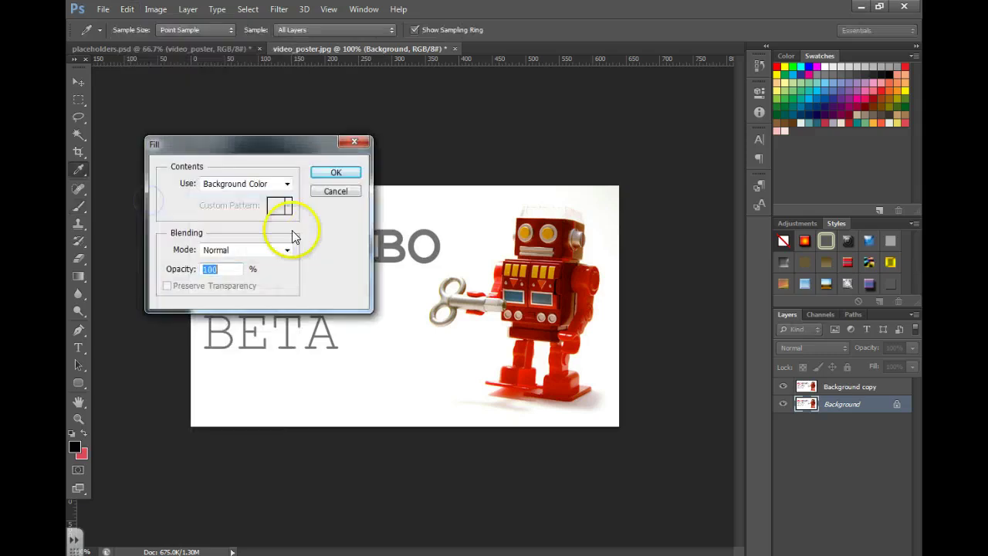
{"action": "left_click", "coordinate": [335, 172]}
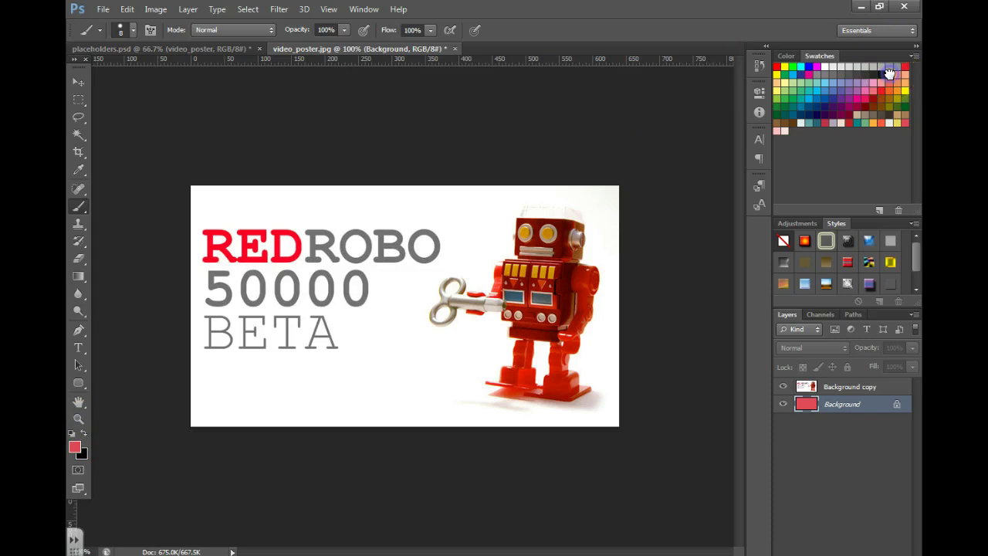
{"action": "left_click", "coordinate": [126, 9]}
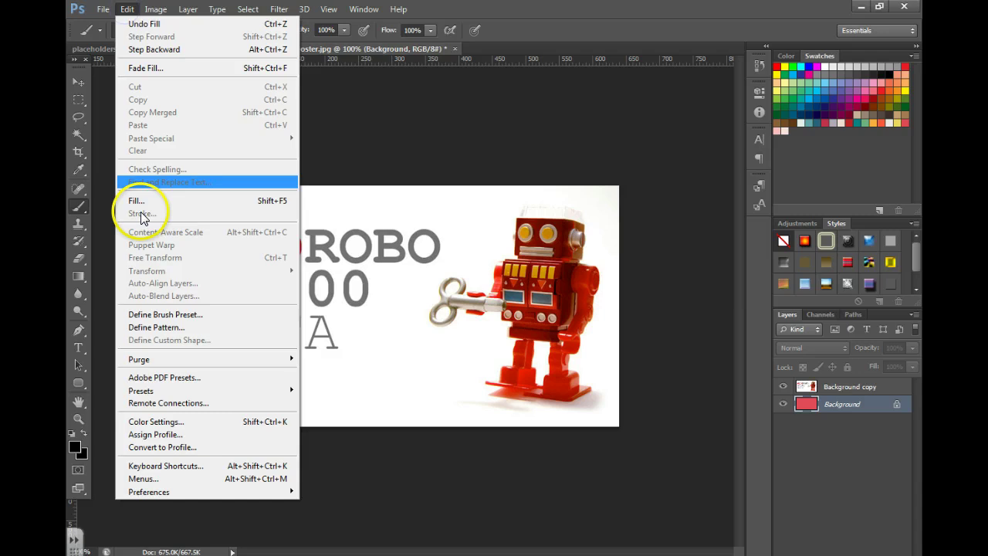
{"action": "left_click", "coordinate": [141, 203]}
{"action": "left_click", "coordinate": [327, 169]}
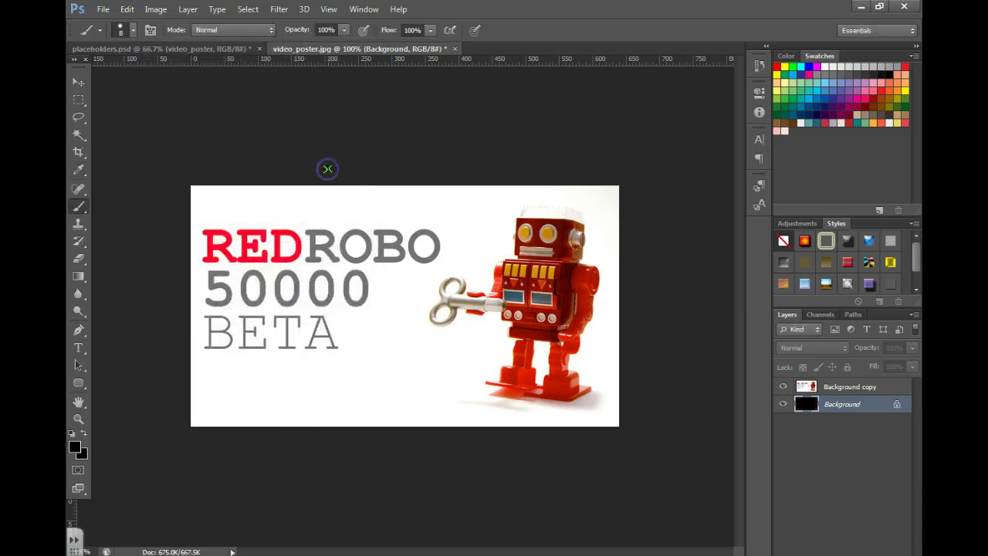
Step: Set the Background copy layer's opacity to 75%
{"action": "left_click", "coordinate": [836, 389]}
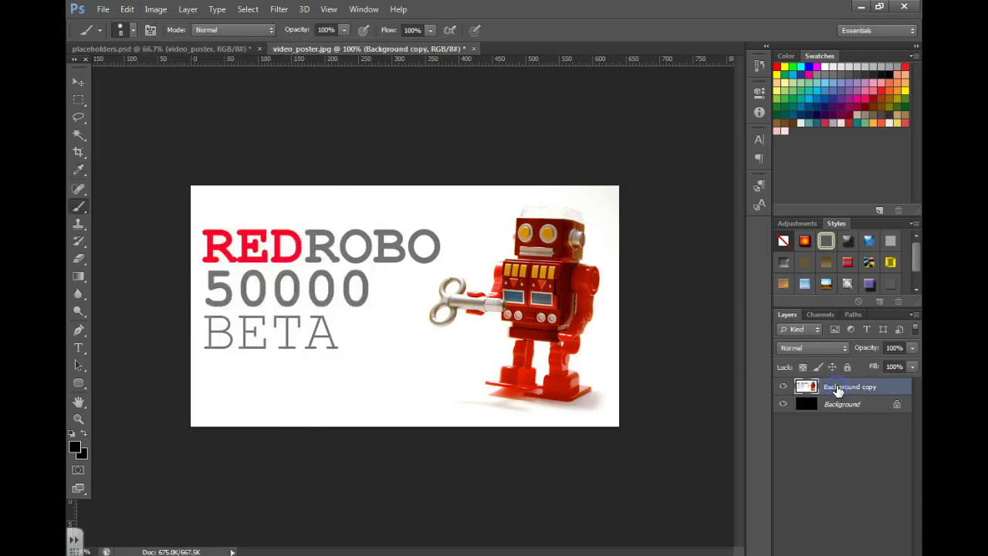
{"action": "left_click", "coordinate": [909, 347]}
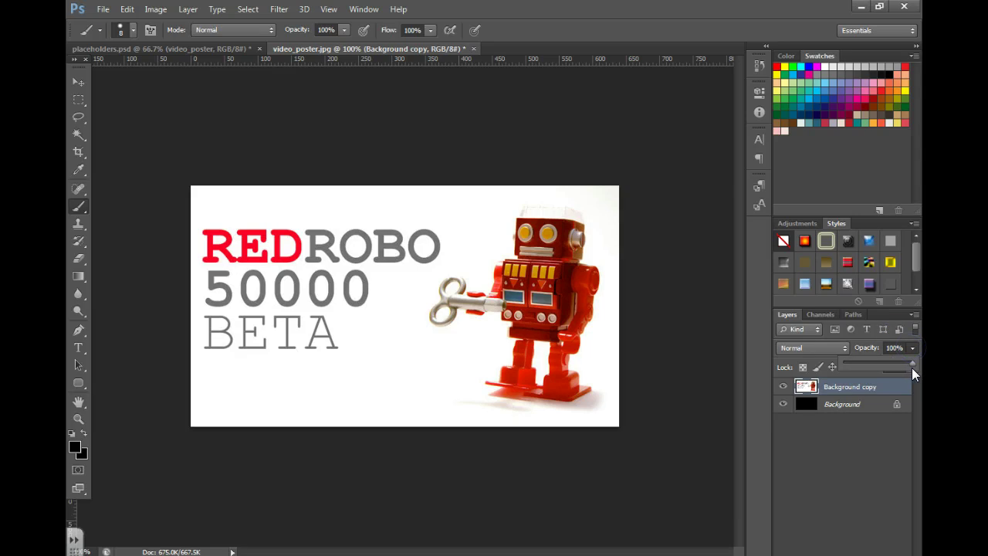
{"action": "left_click_drag", "start_coordinate": [912, 365], "coordinate": [895, 366]}
{"action": "left_click", "coordinate": [342, 343]}
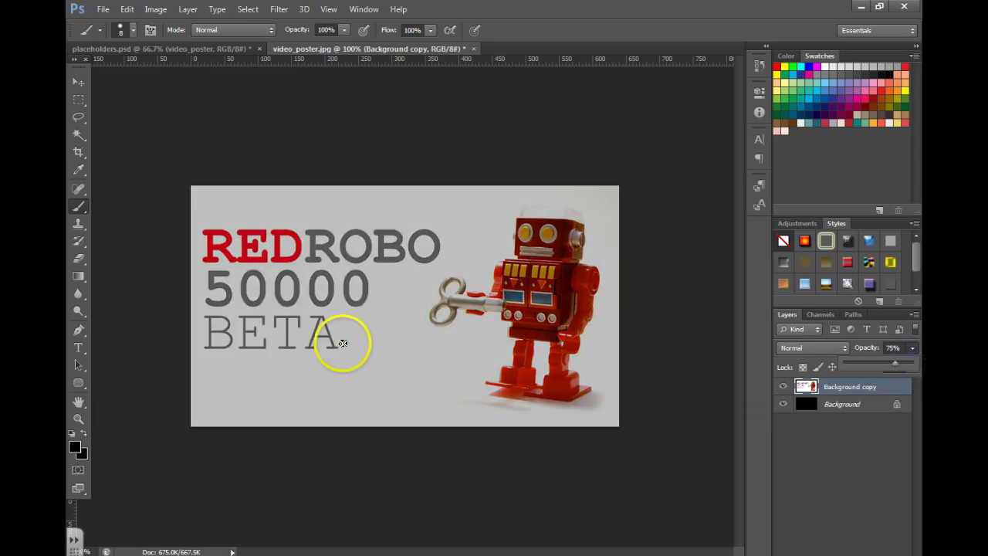
Step: With the Custom Shape tool selected, load the Film shape set into the picker
{"action": "mouse_move", "coordinate": [78, 382]}
{"action": "left_mouse_down"}
{"action": "mouse_move", "coordinate": [78, 478]}
{"action": "mouse_move", "coordinate": [129, 443]}
{"action": "left_mouse_up"}
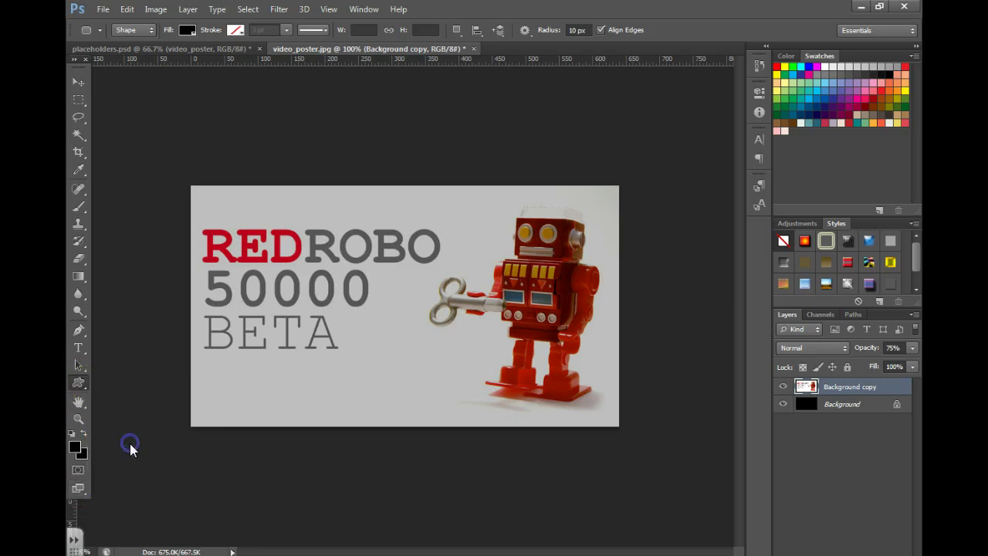
{"action": "left_click", "coordinate": [584, 33]}
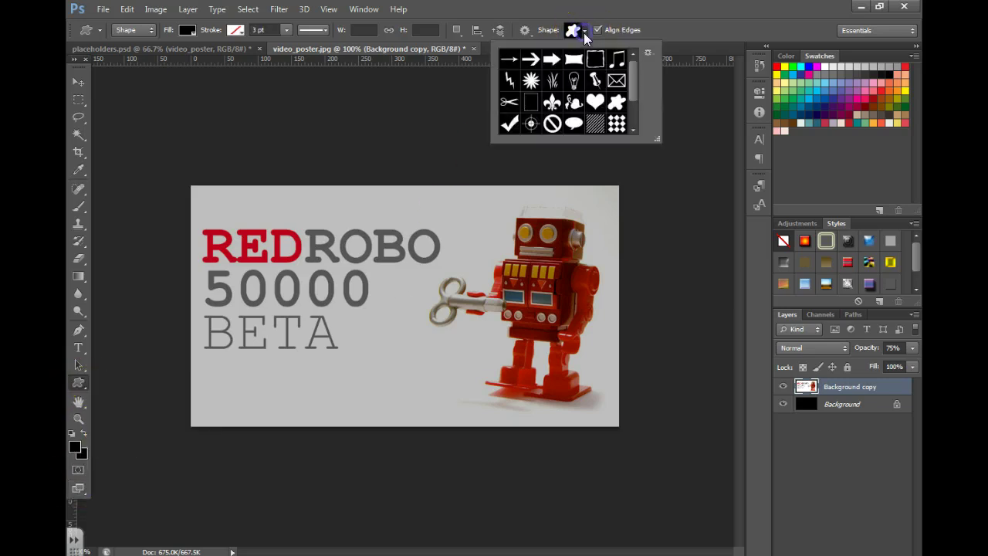
{"action": "left_click_drag", "start_coordinate": [636, 81], "coordinate": [699, 233]}
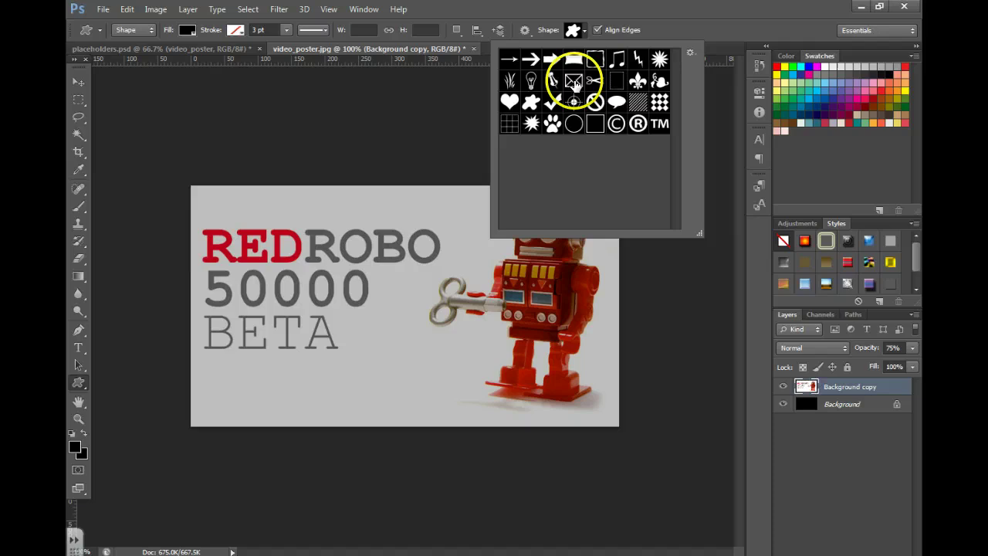
{"action": "left_click", "coordinate": [690, 52]}
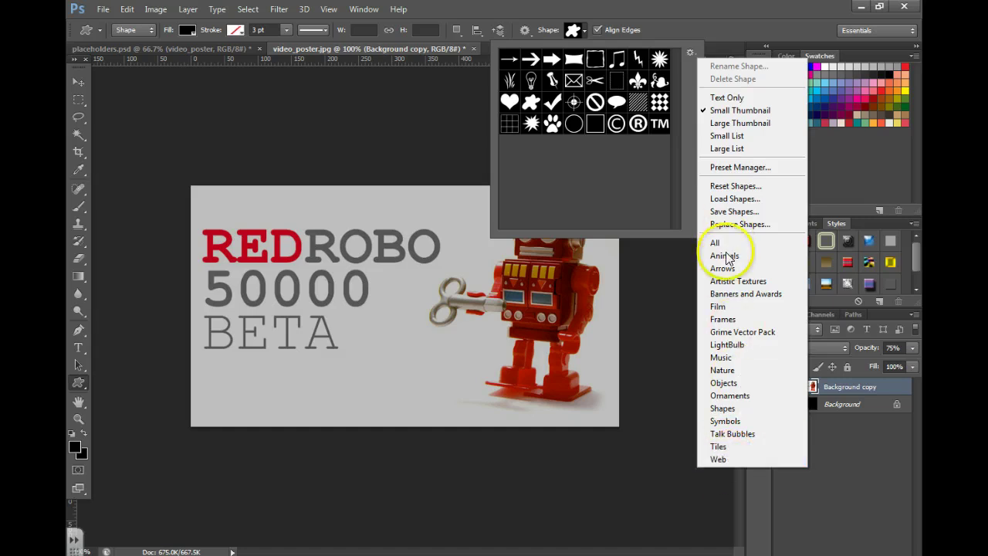
{"action": "left_click", "coordinate": [718, 307]}
{"action": "left_click", "coordinate": [218, 213]}
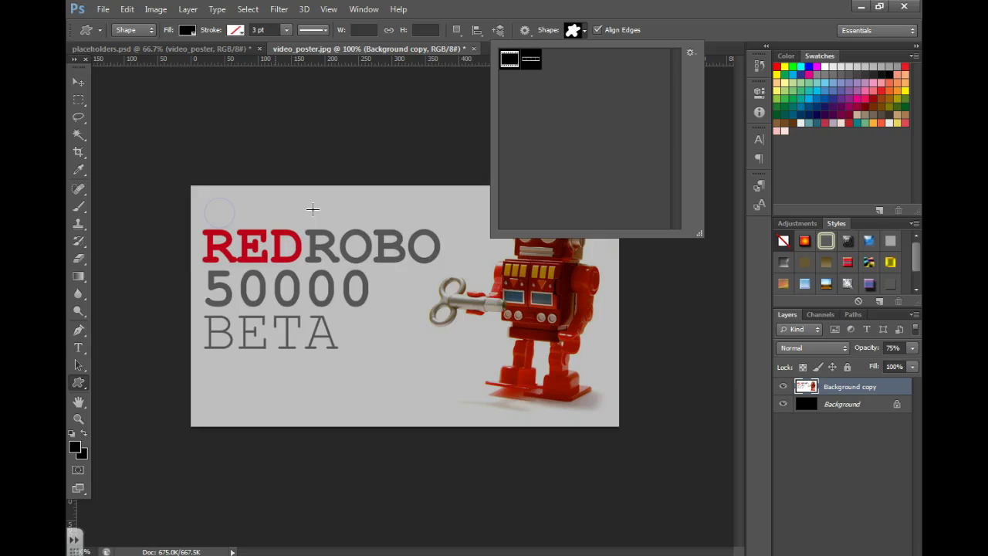
{"action": "left_click", "coordinate": [586, 30]}
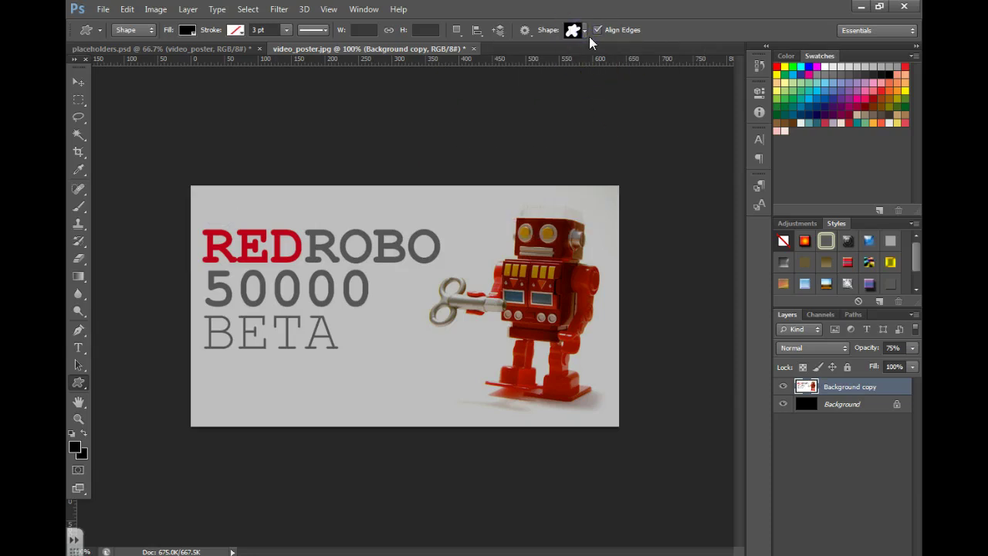
Step: Replace the shape library with the complete All shapes set
{"action": "left_click", "coordinate": [585, 31]}
{"action": "left_click", "coordinate": [675, 51]}
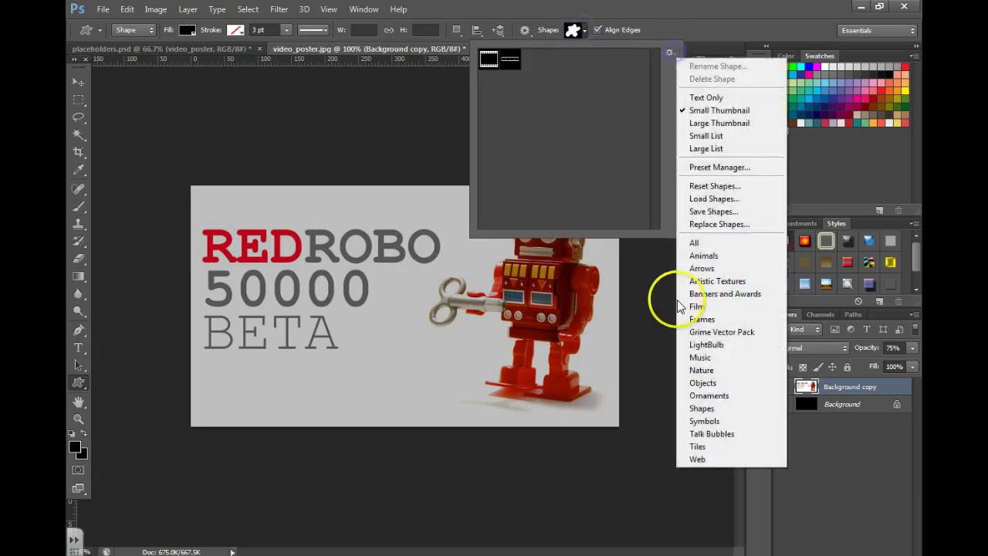
{"action": "left_click", "coordinate": [699, 241]}
{"action": "left_click", "coordinate": [217, 215]}
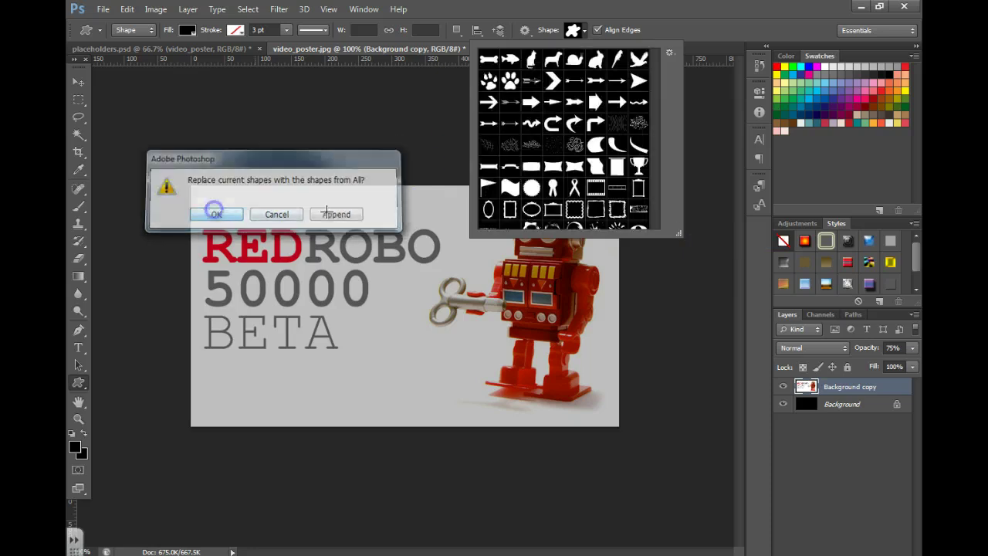
{"action": "left_click_drag", "start_coordinate": [655, 73], "coordinate": [655, 173]}
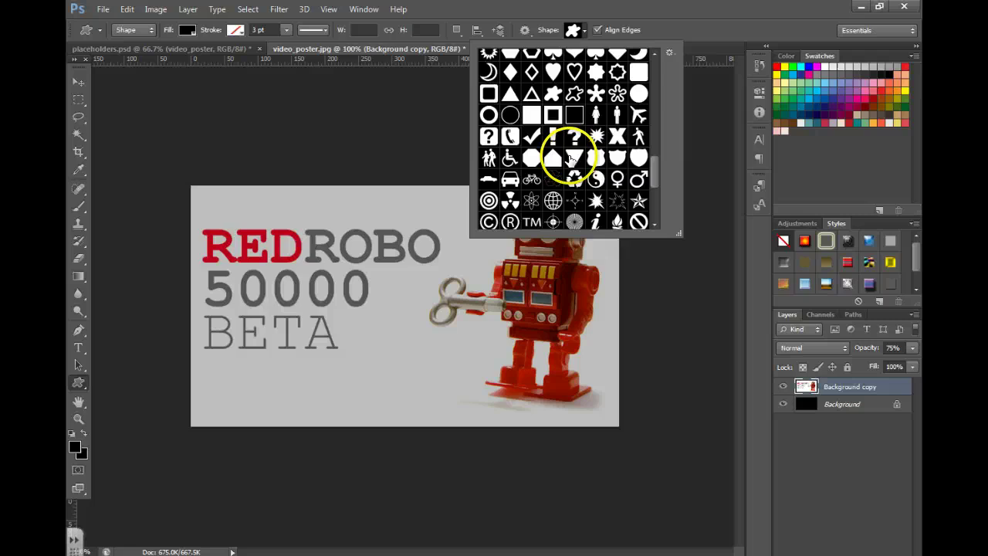
Step: Draw a triangle shape on the poster and rotate it about 90° to point right
{"action": "left_click", "coordinate": [573, 158]}
{"action": "left_click_drag", "start_coordinate": [342, 270], "coordinate": [399, 324]}
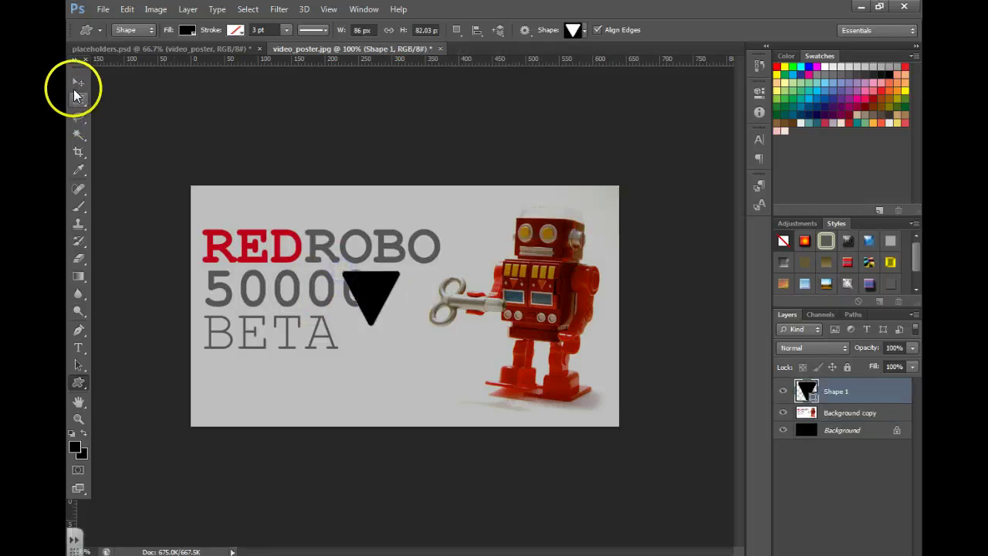
{"action": "left_click", "coordinate": [78, 82]}
{"action": "left_click", "coordinate": [404, 332]}
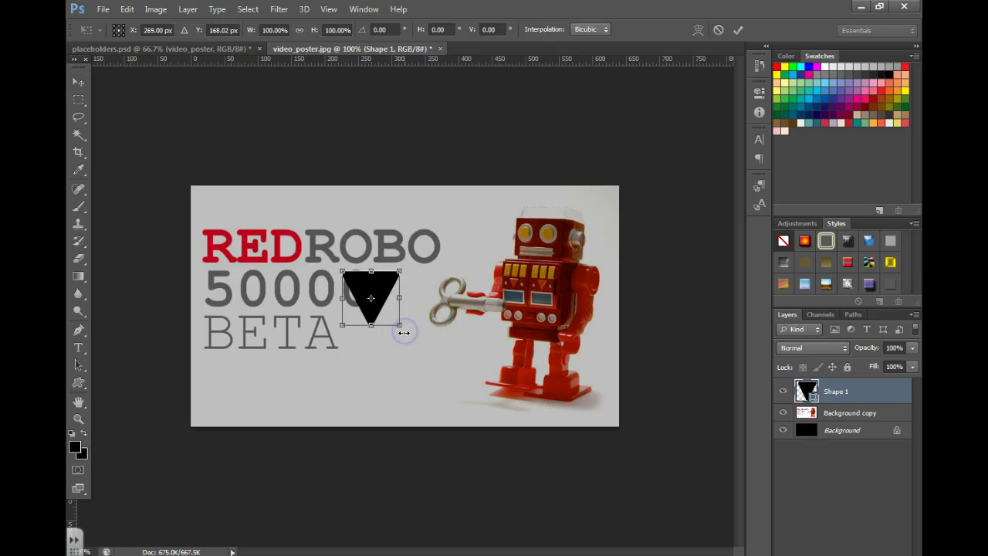
{"action": "left_click_drag", "start_coordinate": [408, 335], "coordinate": [410, 335]}
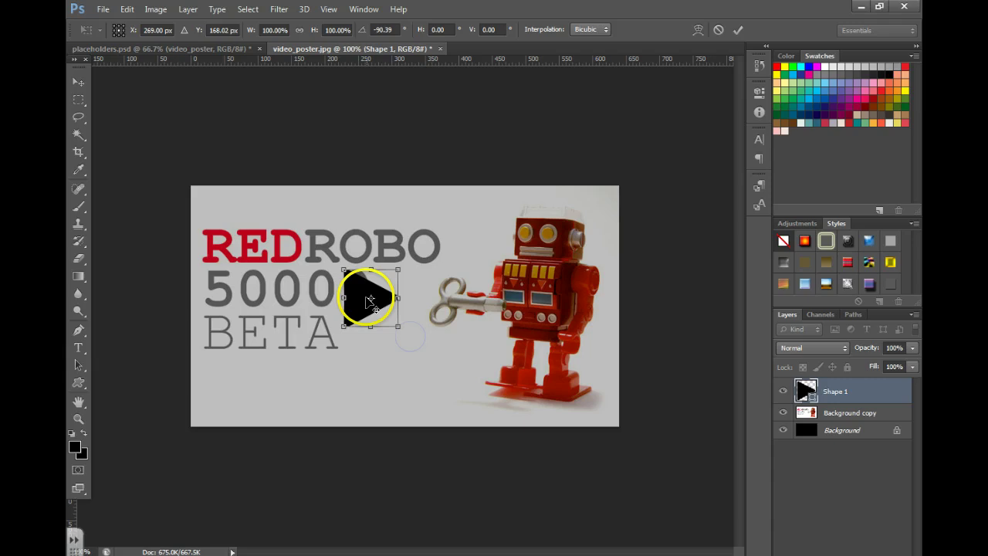
{"action": "left_click_drag", "start_coordinate": [353, 290], "coordinate": [385, 295]}
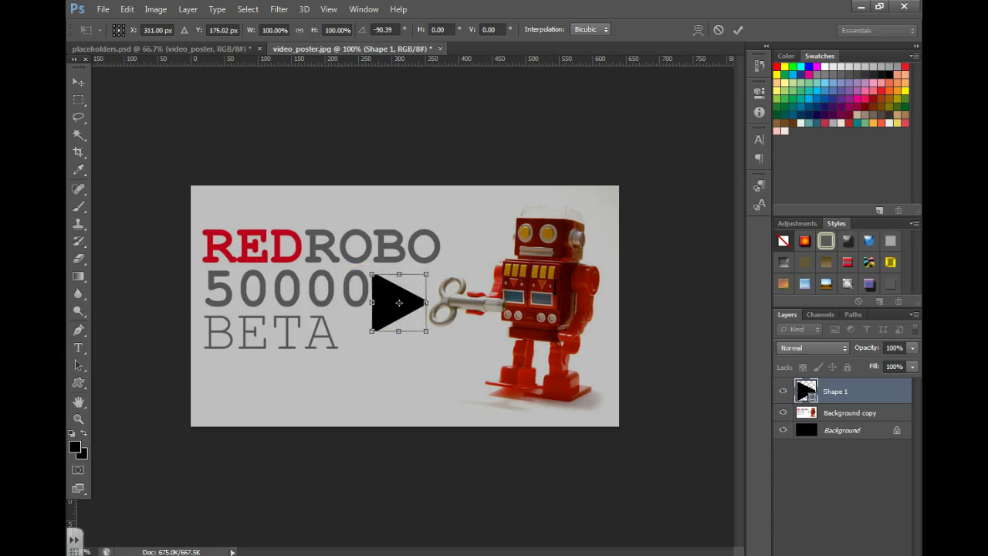
{"action": "key", "text": "Return"}
{"action": "left_click", "coordinate": [804, 393]}
Step: Make the Shape 1 triangle white and bring up its Layer Style settings
{"action": "double_click", "coordinate": [804, 392]}
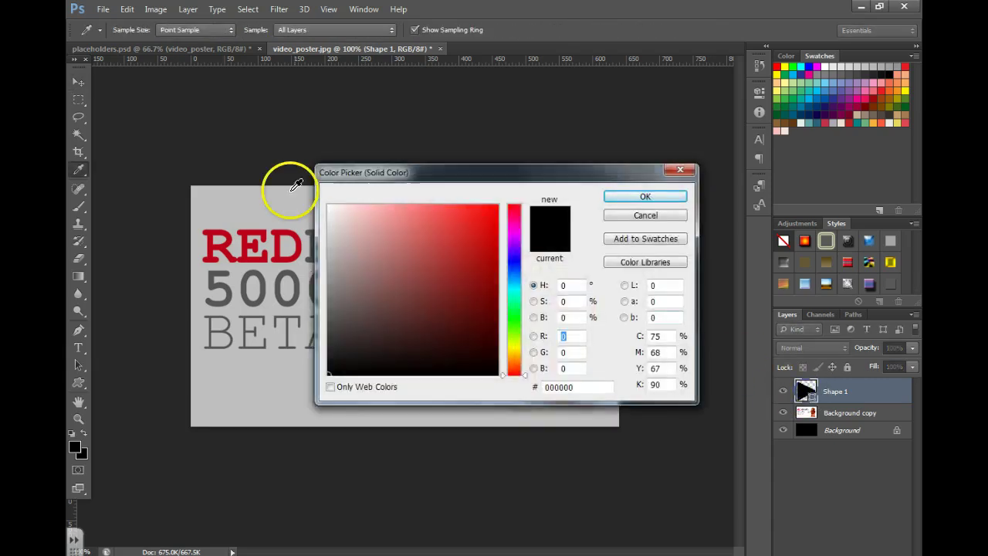
{"action": "left_click", "coordinate": [329, 207]}
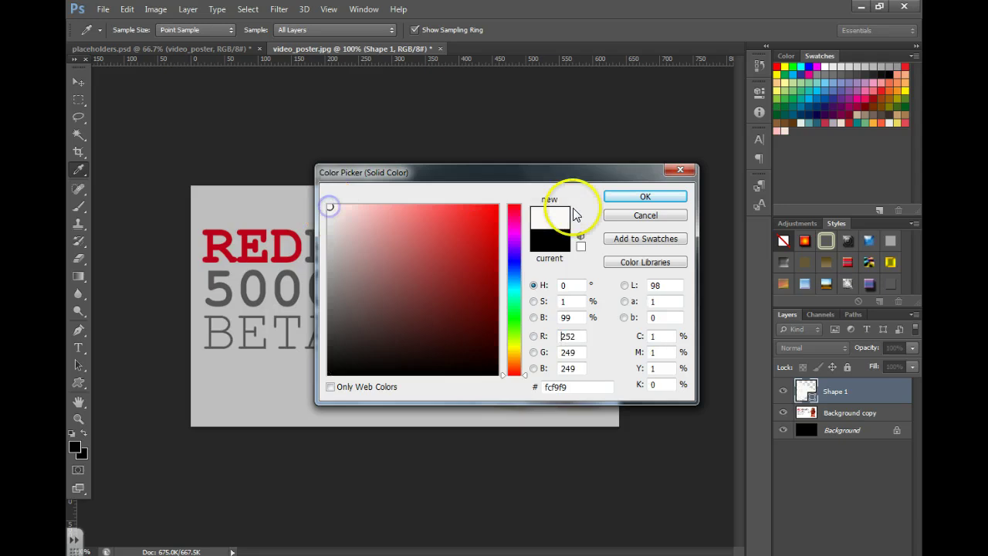
{"action": "left_click", "coordinate": [645, 196]}
{"action": "double_click", "coordinate": [879, 395]}
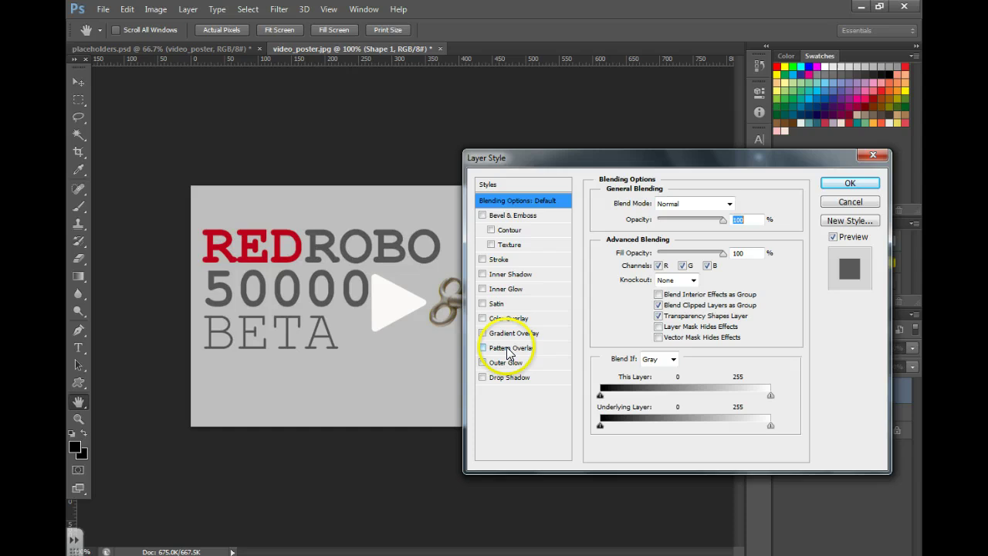
Step: Add a Drop Shadow to the triangle with distance 0 px and size 10 px
{"action": "left_click", "coordinate": [505, 378]}
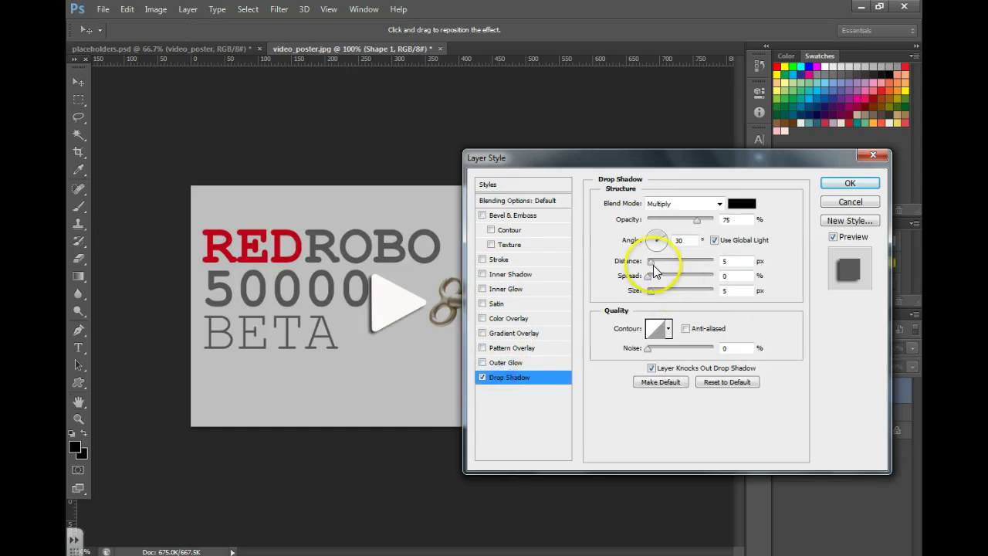
{"action": "left_click_drag", "start_coordinate": [651, 264], "coordinate": [651, 273]}
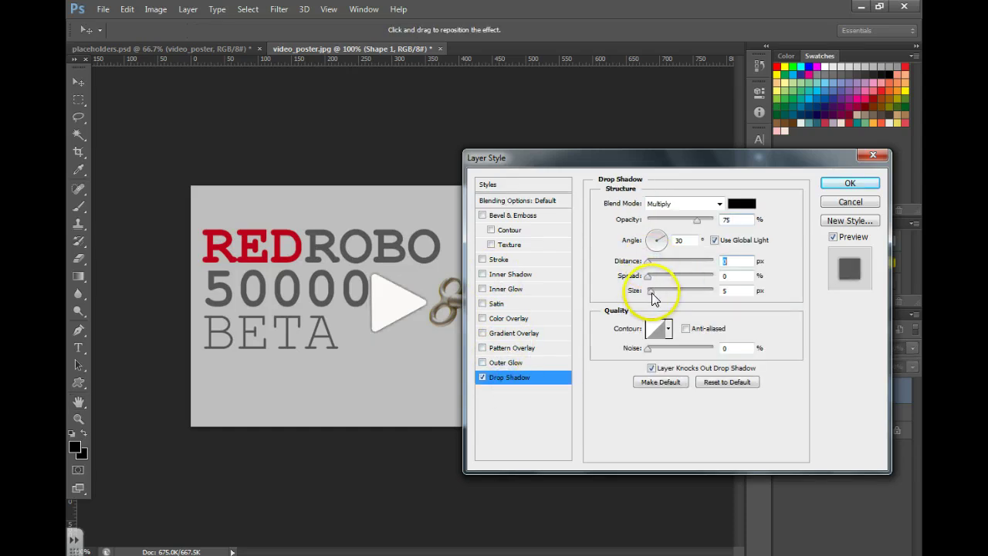
{"action": "double_click", "coordinate": [732, 292]}
{"action": "type", "text": "10"}
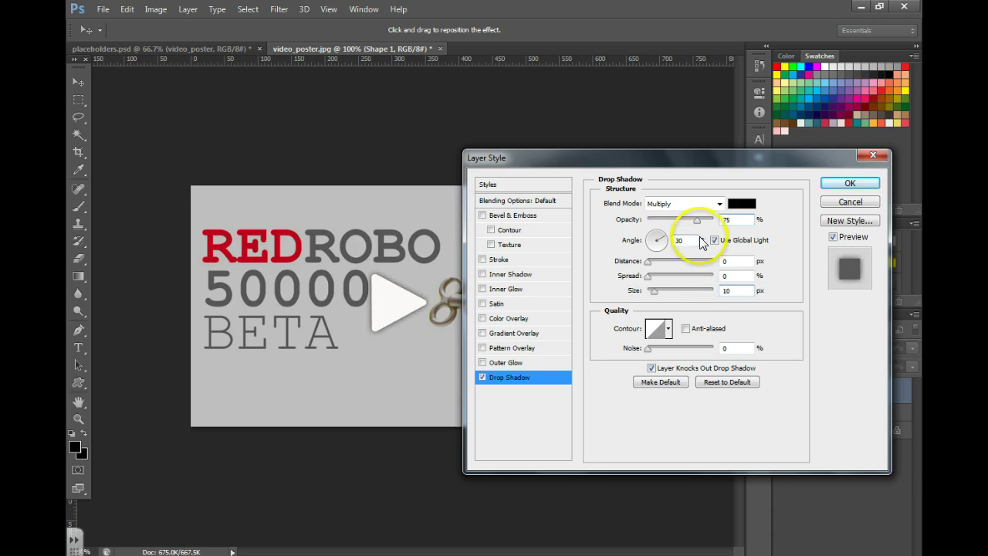
{"action": "left_click", "coordinate": [859, 182]}
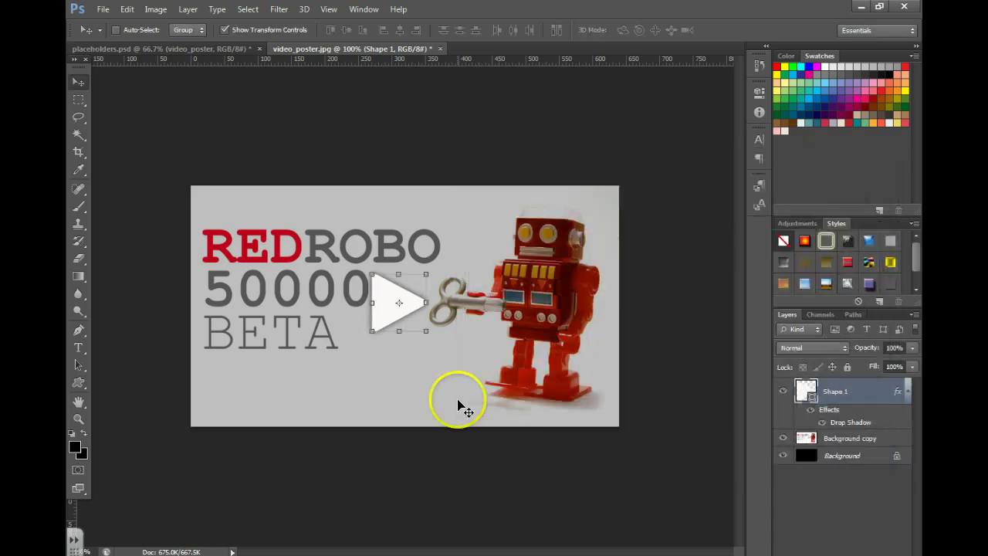
Step: Draw a black 119 px circle with the Ellipse Tool and move Ellipse 1 below Shape 1
{"action": "left_click", "coordinate": [83, 381]}
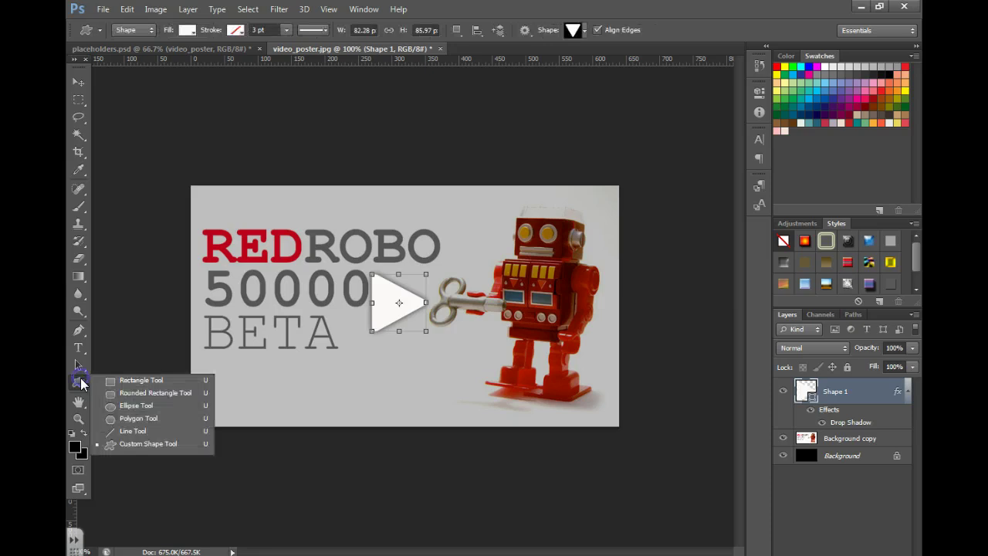
{"action": "left_click", "coordinate": [137, 405]}
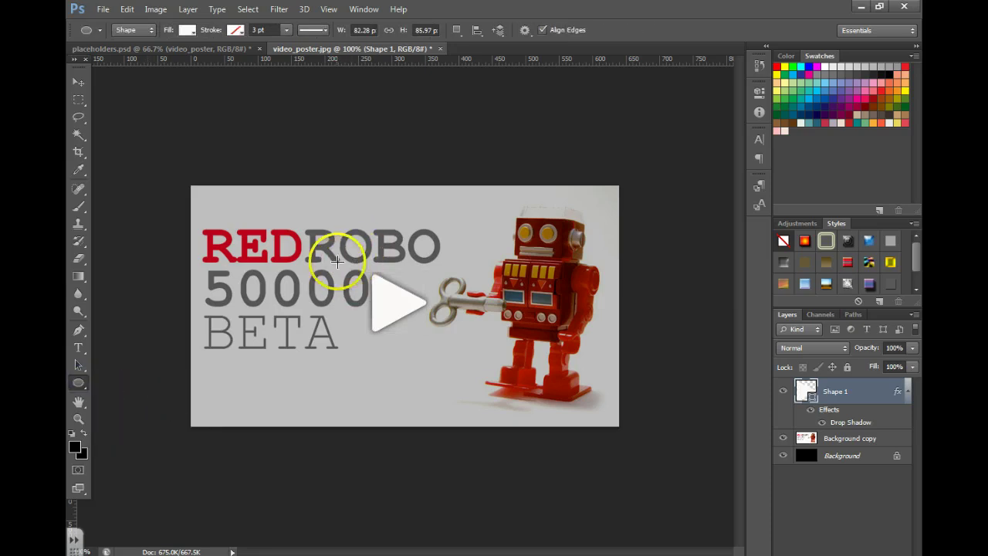
{"action": "left_click_drag", "start_coordinate": [387, 309], "coordinate": [344, 264]}
{"action": "mouse_move", "coordinate": [862, 394]}
{"action": "left_mouse_down"}
{"action": "mouse_move", "coordinate": [859, 433]}
{"action": "mouse_move", "coordinate": [856, 392]}
{"action": "left_mouse_up"}
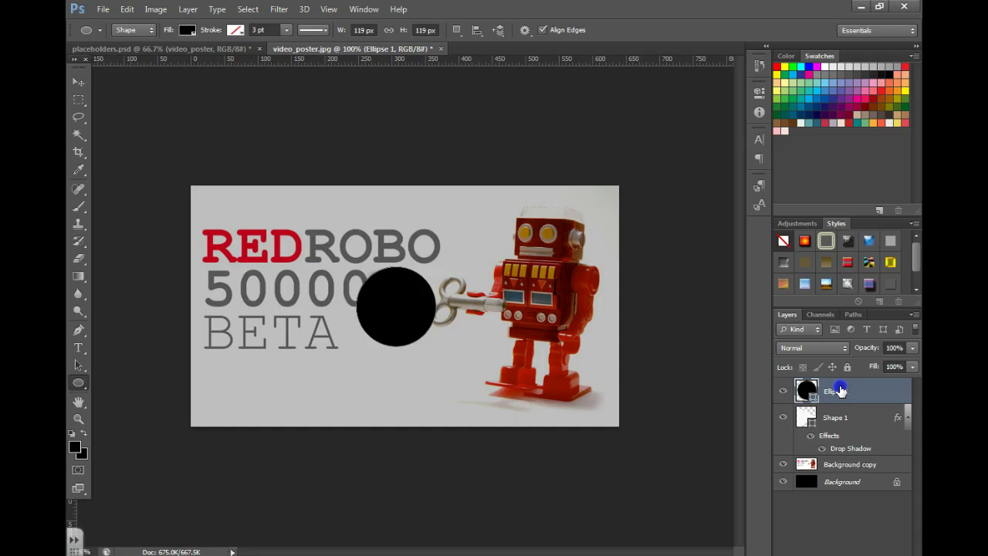
{"action": "left_click_drag", "start_coordinate": [839, 388], "coordinate": [845, 446]}
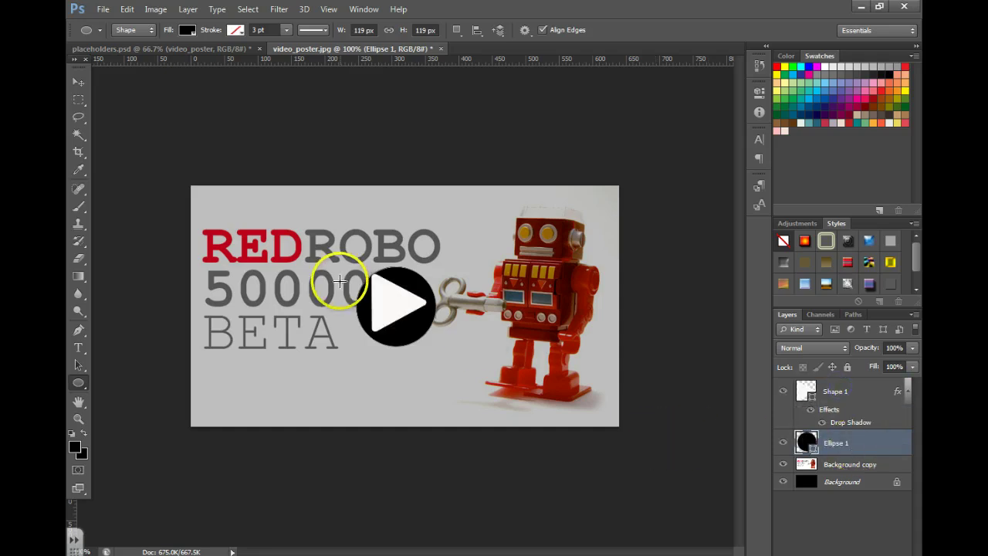
Step: Set the circle's fill to No Color
{"action": "key", "text": "i"}
{"action": "double_click", "coordinate": [806, 444]}
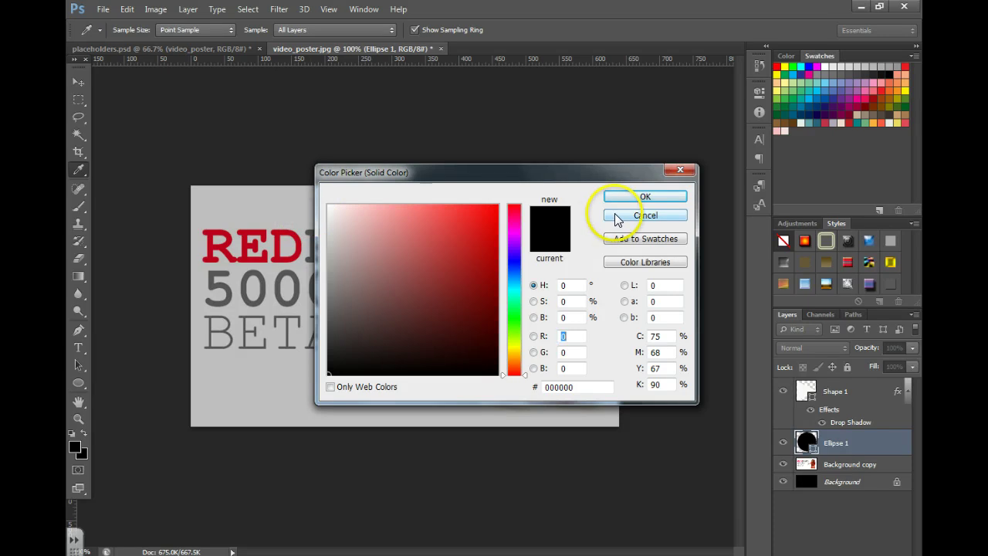
{"action": "left_click", "coordinate": [643, 215]}
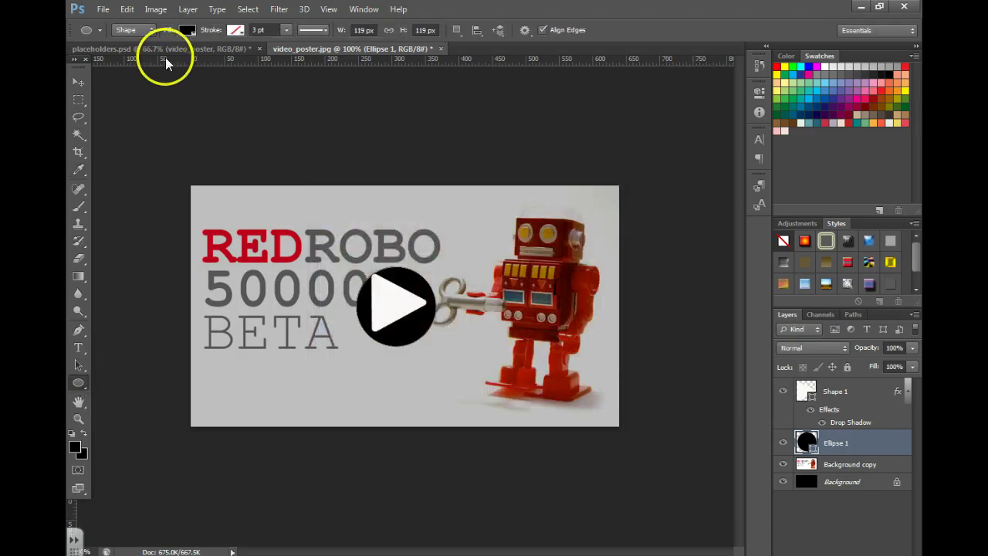
{"action": "left_click", "coordinate": [185, 31]}
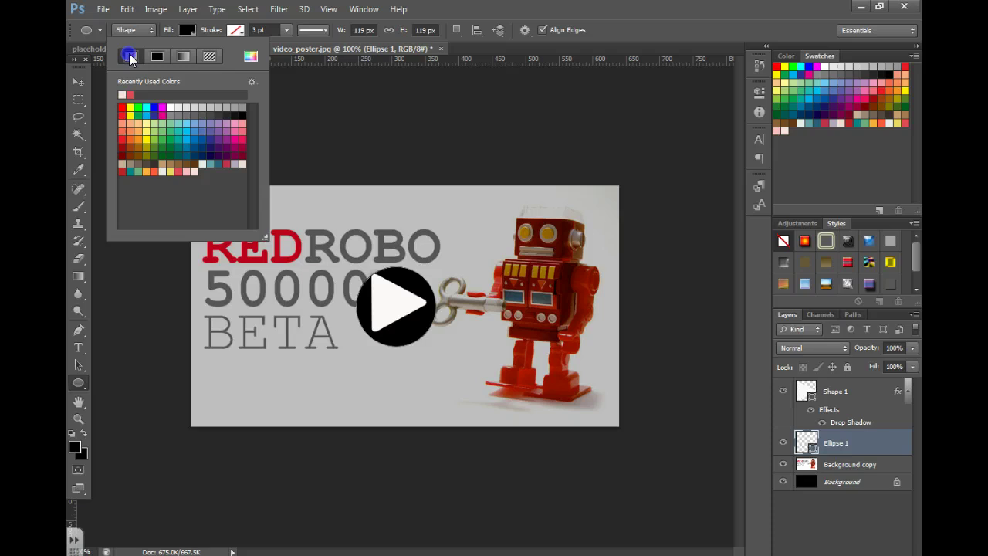
{"action": "left_click", "coordinate": [130, 59]}
Step: Give the circle a white stroke 8 pt wide
{"action": "left_click", "coordinate": [236, 29]}
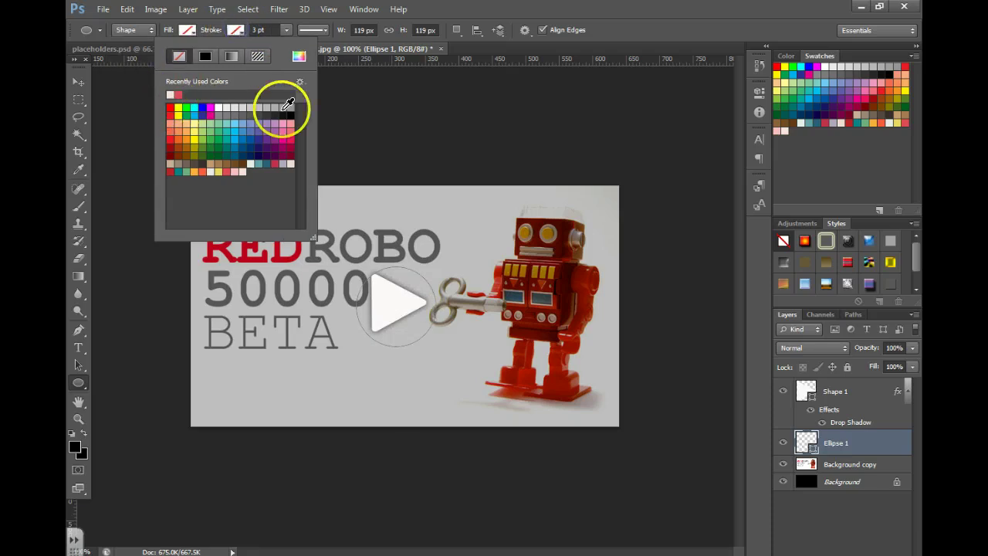
{"action": "left_click", "coordinate": [219, 107]}
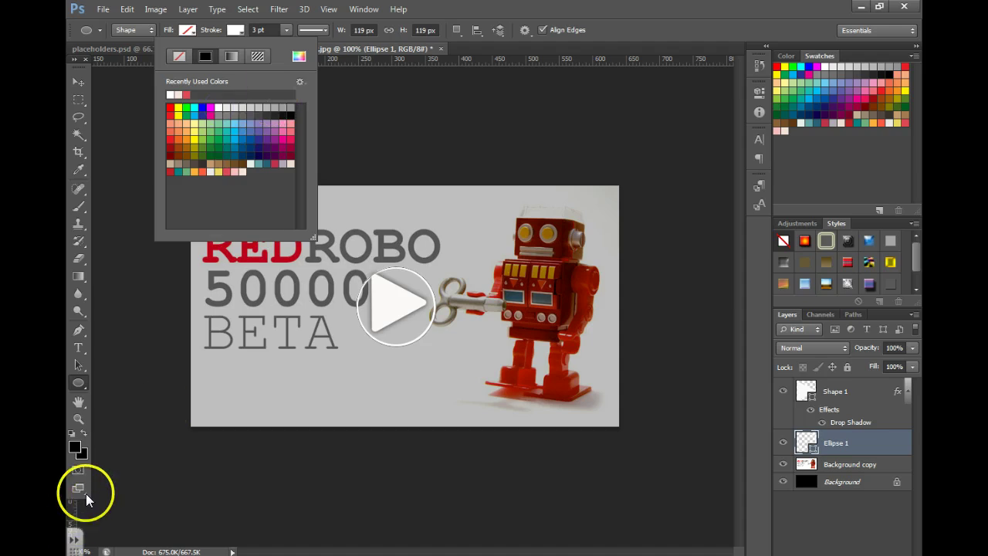
{"action": "left_click", "coordinate": [279, 33]}
{"action": "left_click", "coordinate": [292, 31]}
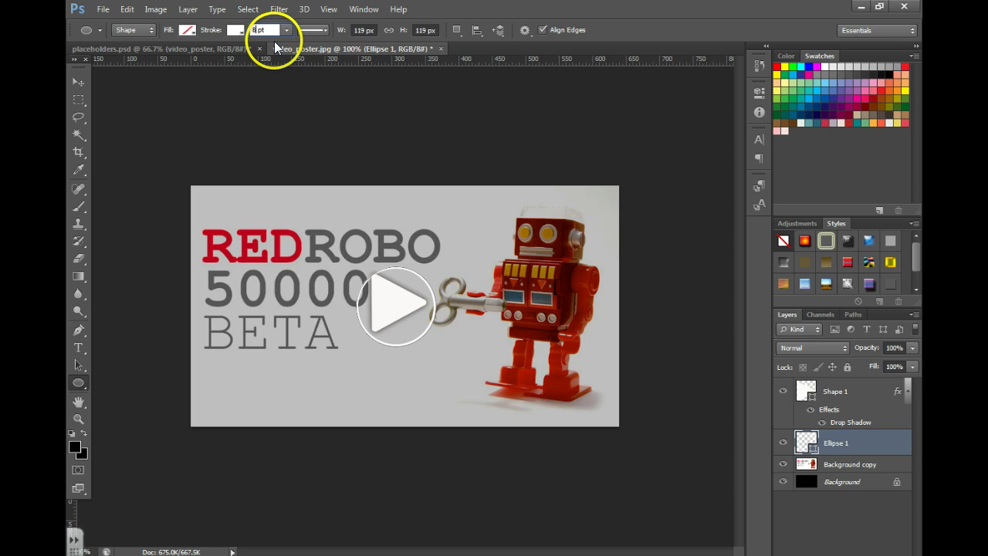
{"action": "type", "text": "8"}
{"action": "key", "text": "Return"}
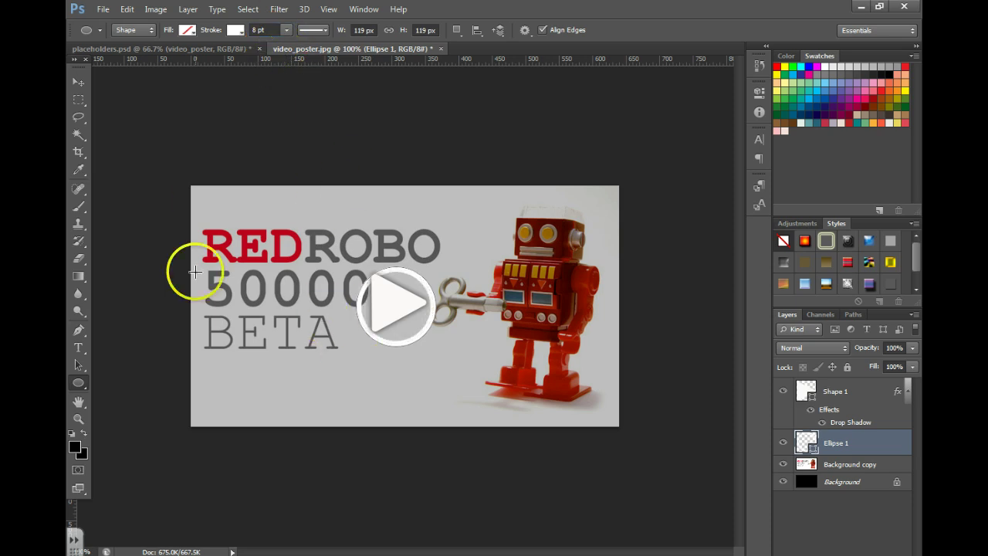
Step: Nudge the ring and select both the ring and triangle layers for alignment
{"action": "left_click", "coordinate": [77, 82]}
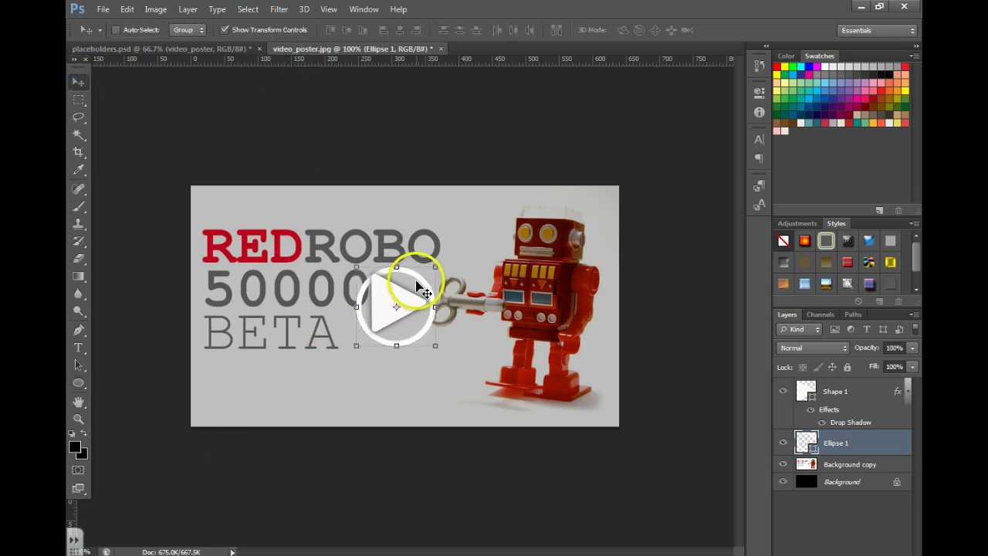
{"action": "left_click_drag", "start_coordinate": [414, 284], "coordinate": [420, 285]}
{"action": "left_click", "coordinate": [386, 313], "text": "ctrl"}
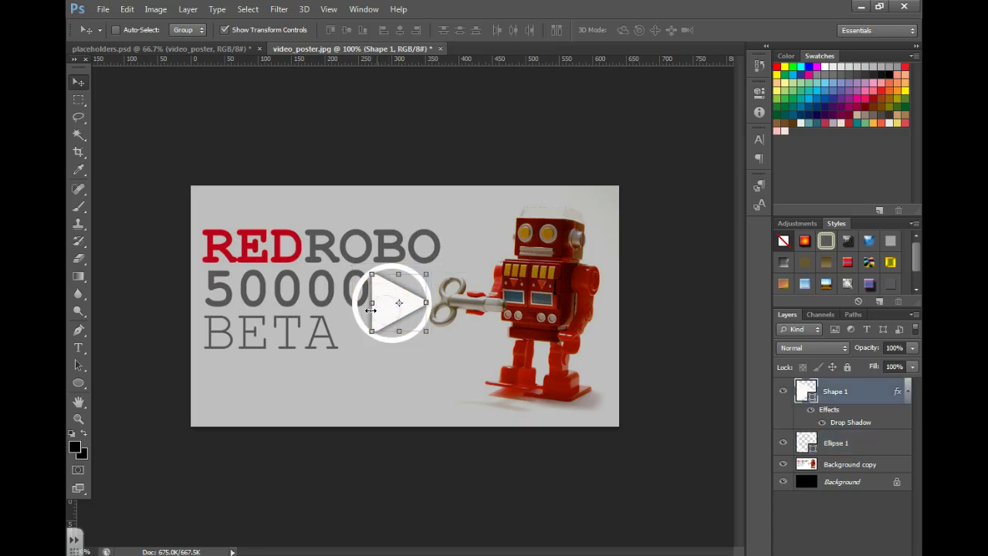
{"action": "left_click", "coordinate": [848, 443], "text": "shift"}
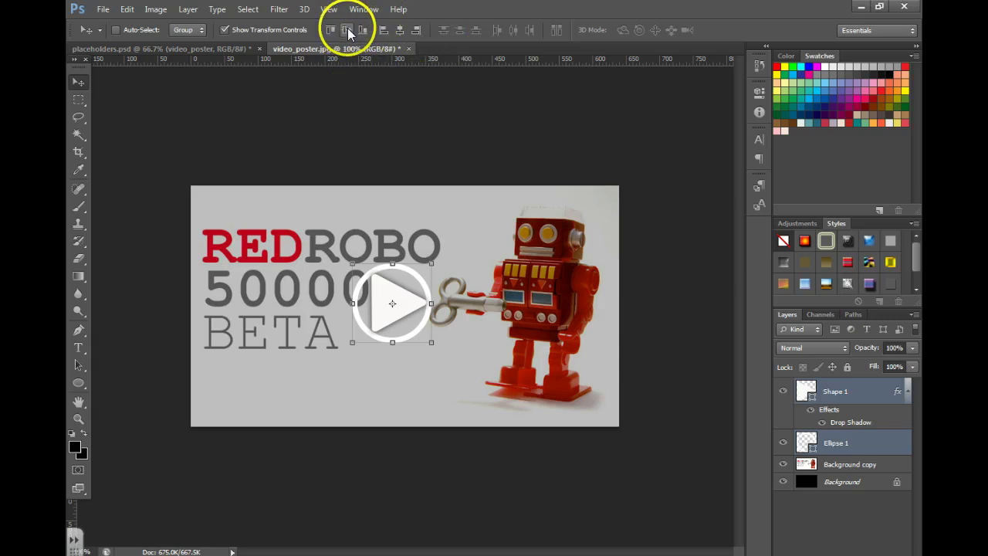
Step: Save the poster as video_poster.psd and select the old video_poster layer in placeholders.psd
{"action": "key", "text": "ctrl+shift+s"}
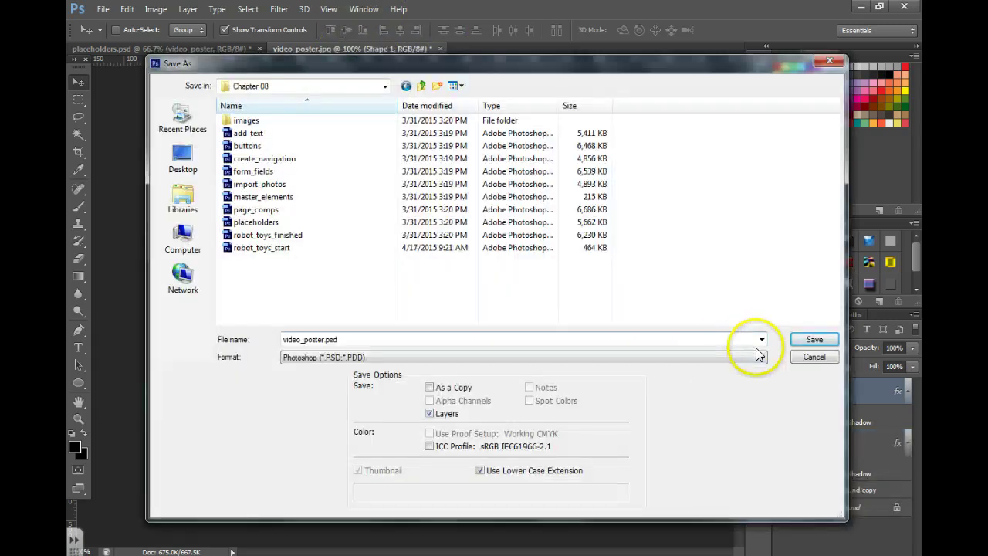
{"action": "left_click", "coordinate": [815, 340]}
{"action": "left_click", "coordinate": [882, 474]}
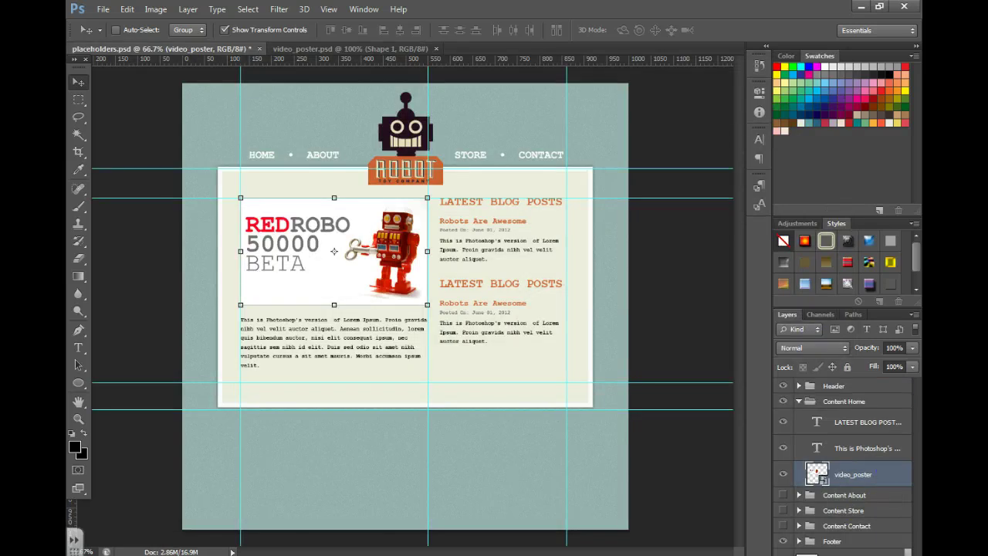
Step: Delete the old video_poster layer from the placeholders.psd mockup
{"action": "double_click", "coordinate": [858, 474]}
{"action": "key", "text": "Delete"}
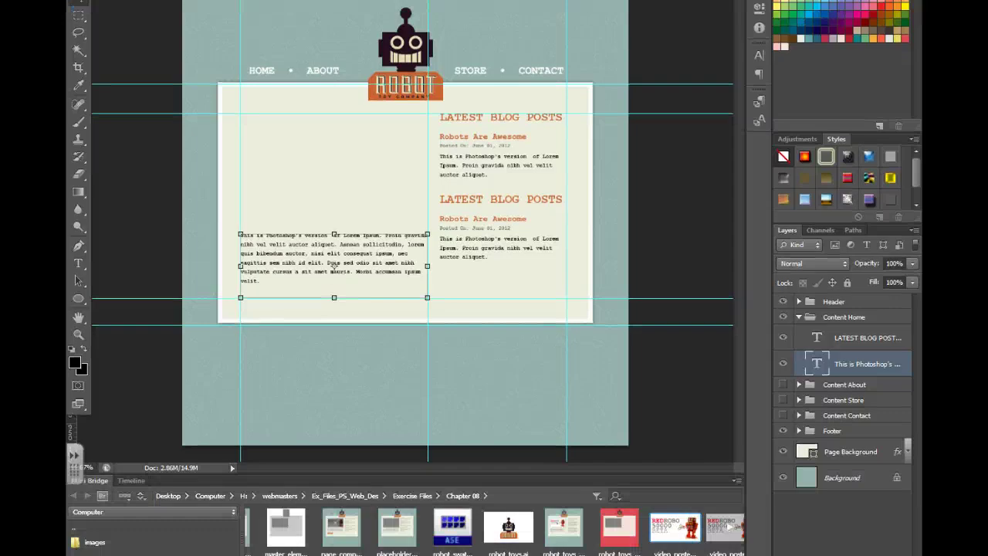
Step: Place video_poster from Mini Bridge into placeholders.psd, then move and scale it to about 403 × 243 px in the media area
{"action": "left_click", "coordinate": [723, 520]}
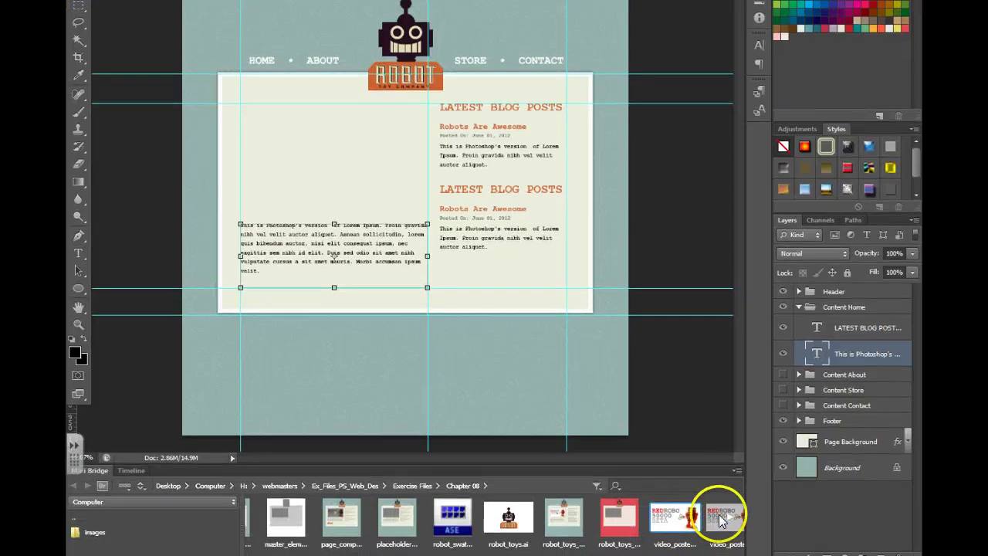
{"action": "right_click", "coordinate": [716, 516]}
{"action": "mouse_move", "coordinate": [747, 464]}
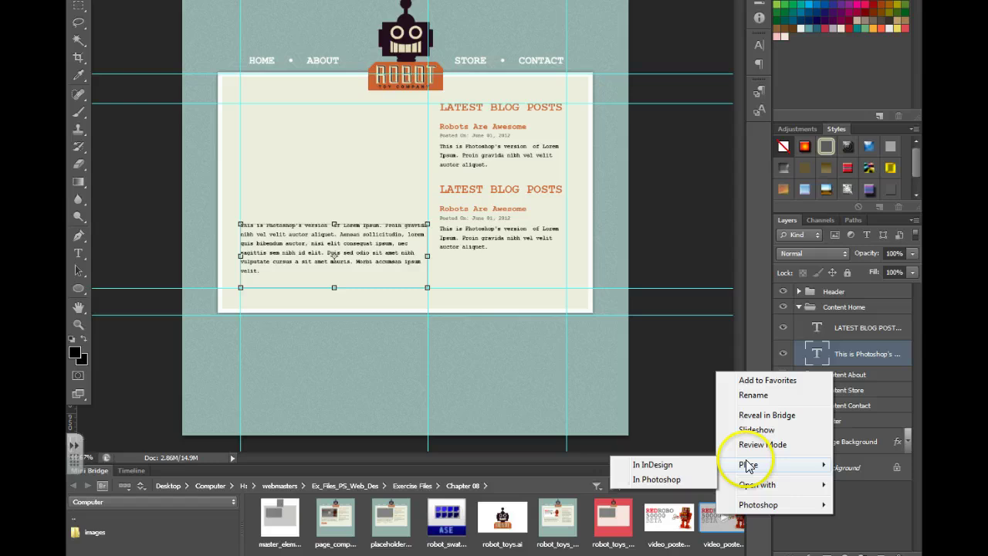
{"action": "left_click", "coordinate": [669, 480]}
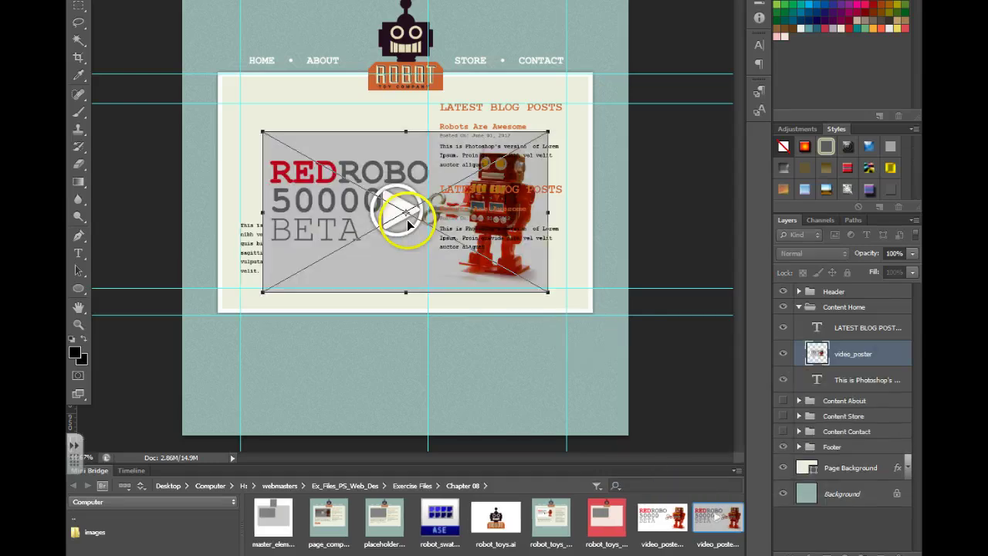
{"action": "left_click_drag", "start_coordinate": [409, 187], "coordinate": [387, 157]}
{"action": "left_click_drag", "start_coordinate": [526, 263], "coordinate": [428, 214]}
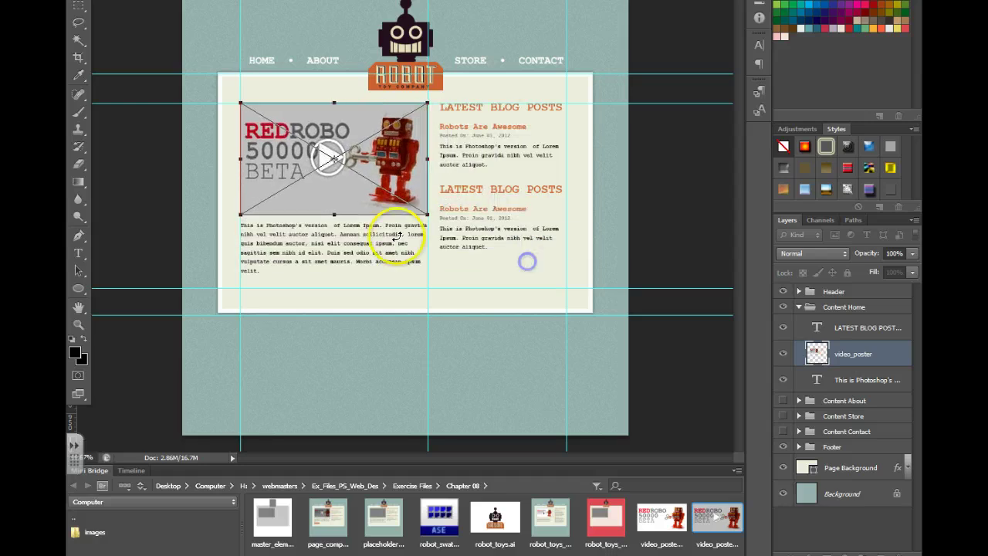